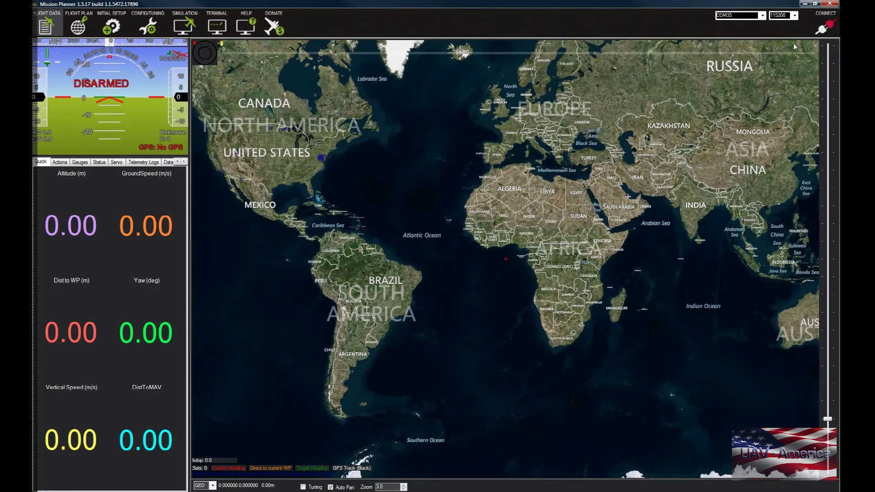
Select the COM35 PX4 FMU port with a 115200 baud rate
click(763, 15)
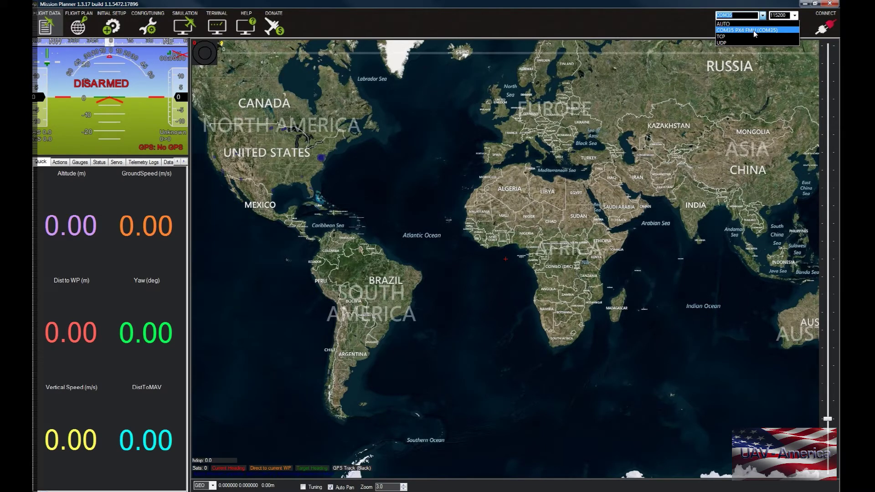
click(753, 31)
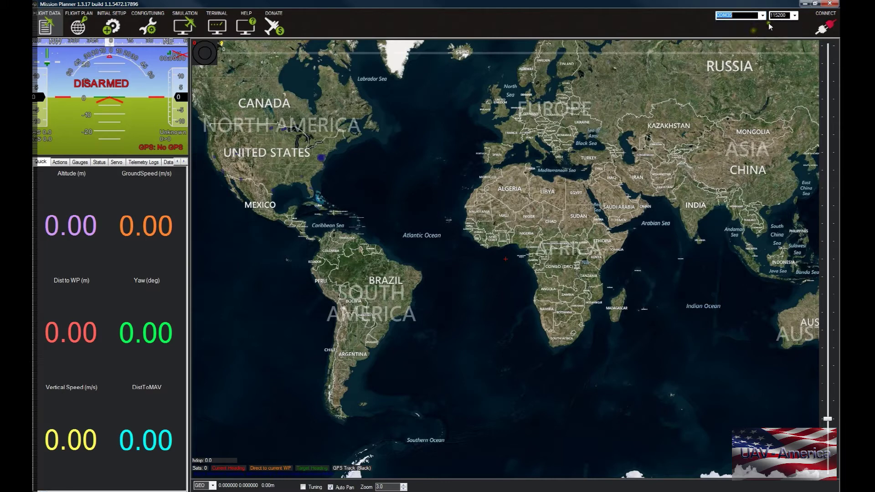
click(793, 15)
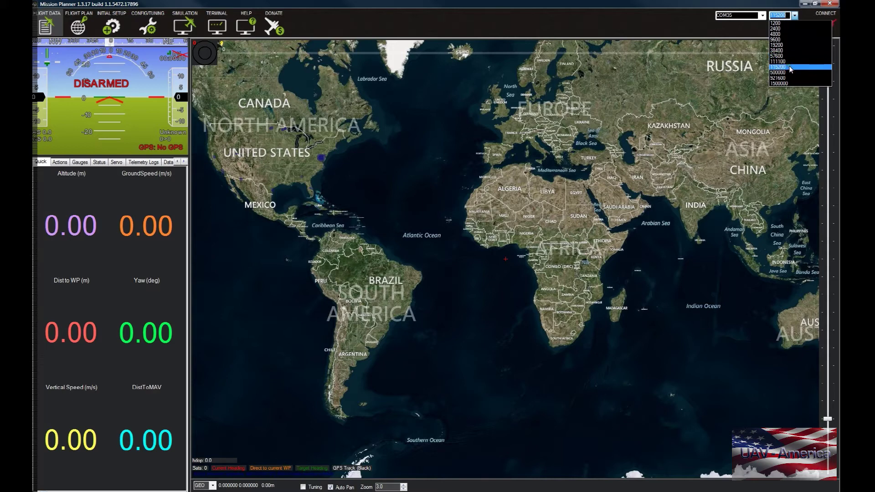
click(790, 67)
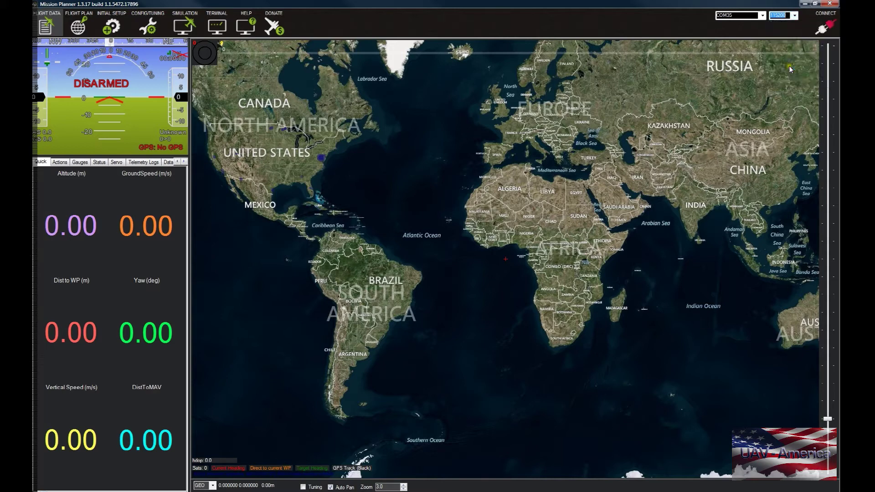
click(763, 19)
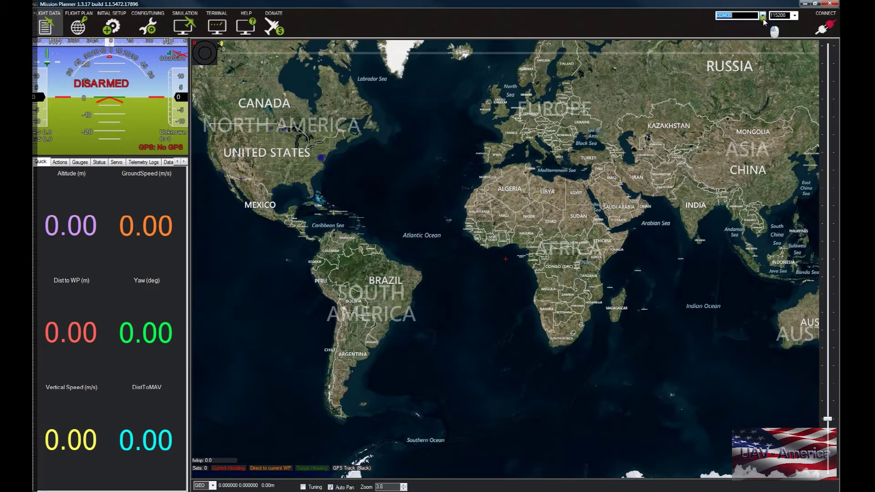
click(112, 26)
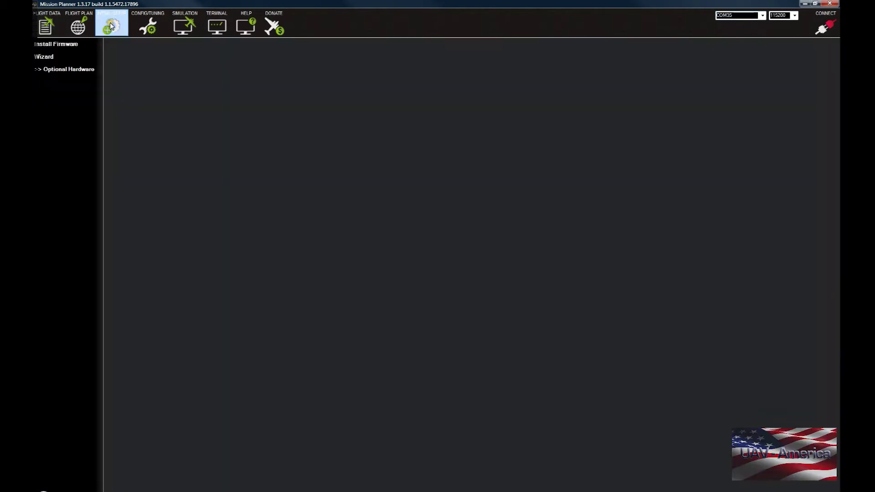
Upload the ArduCopter V3.2.1 Hexa firmware, confirming the upload and the unplug prompt
click(48, 45)
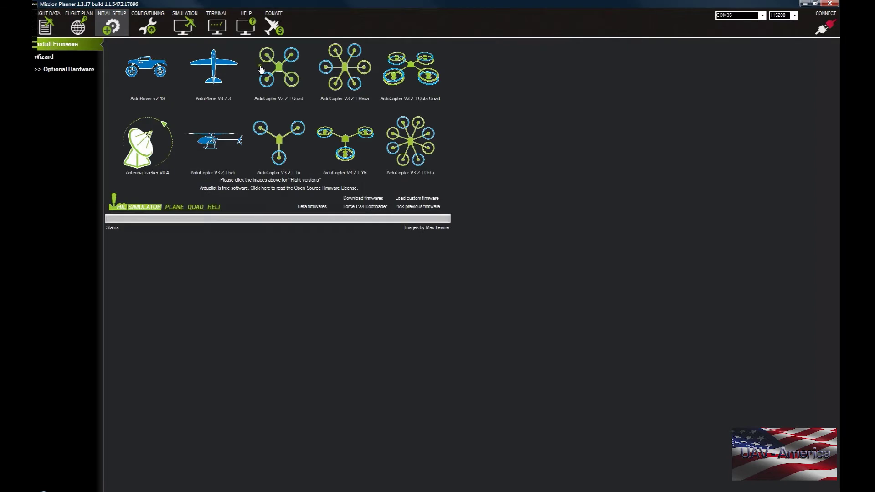
click(349, 77)
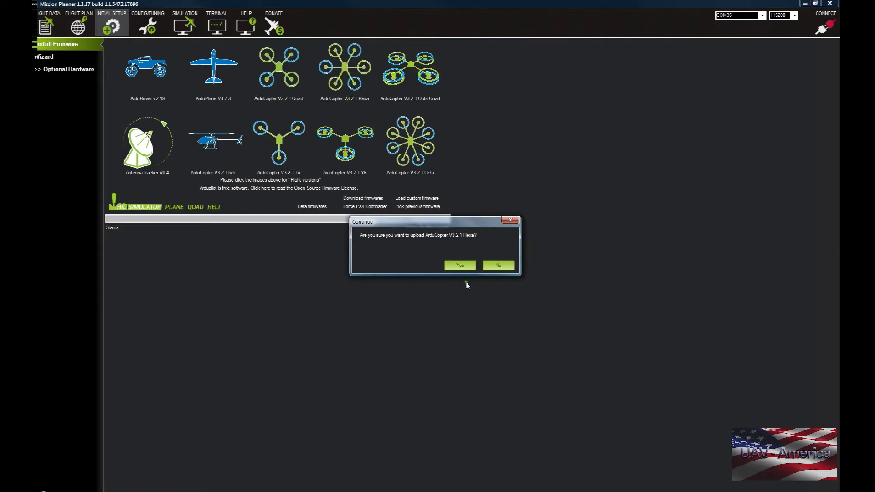
click(467, 267)
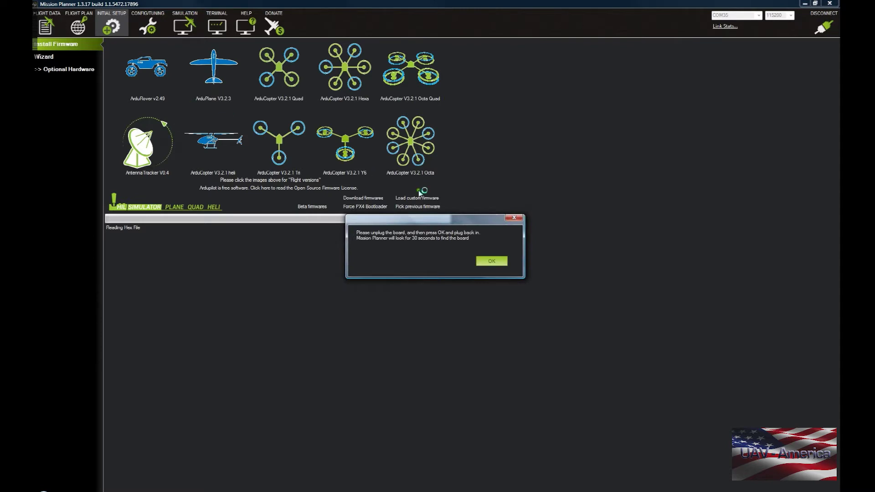
click(507, 265)
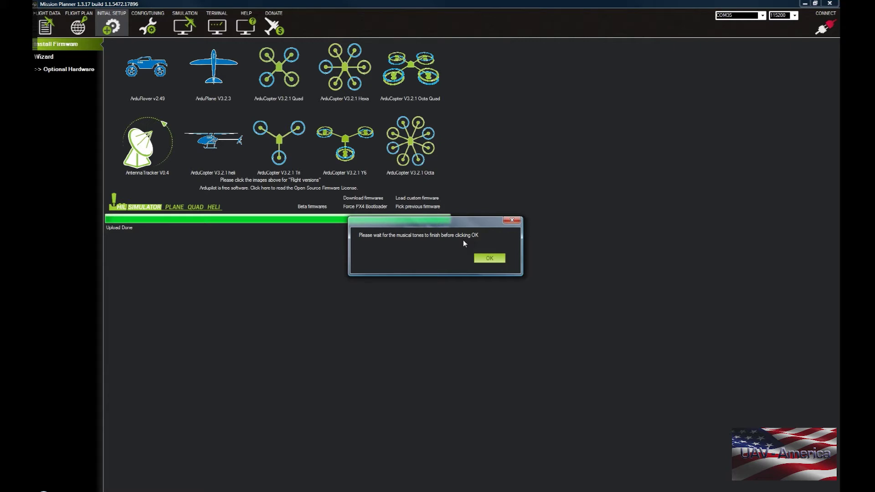
Dismiss the musical-tones notice and the compass calibration warning after Upload Done
click(488, 262)
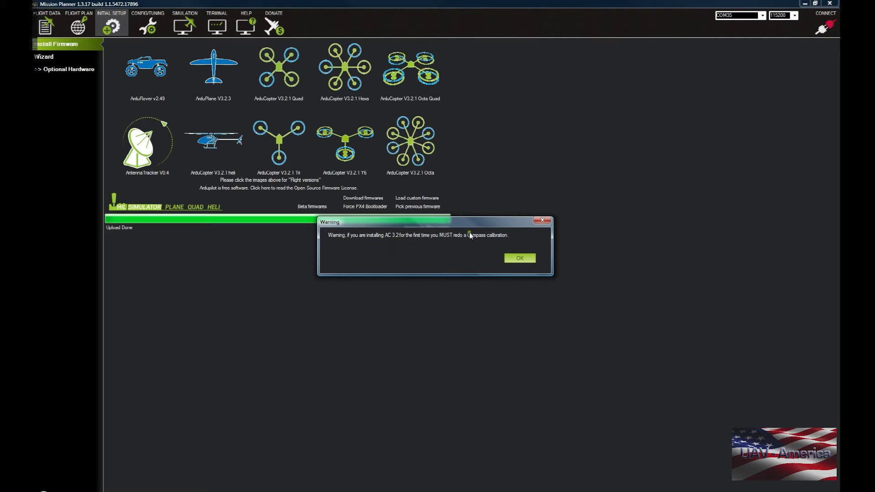
click(519, 258)
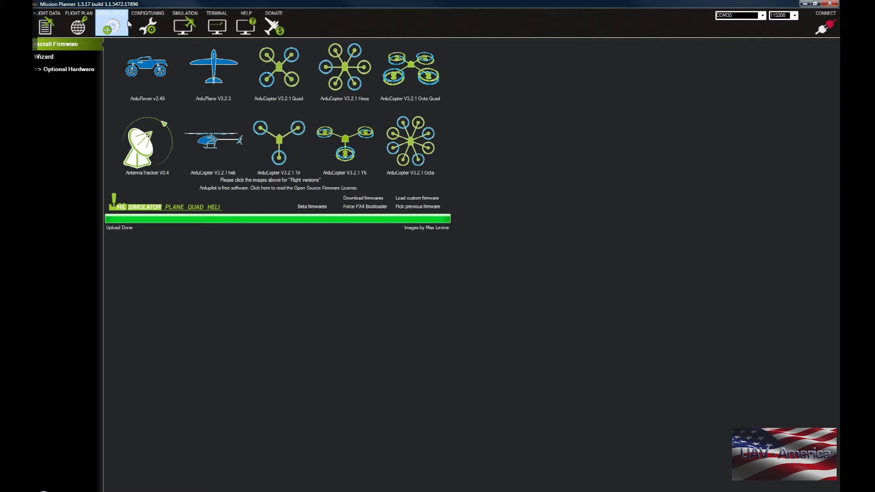
Switch the connection port to COM10 at 57600 baud and go back to Flight Data
click(763, 17)
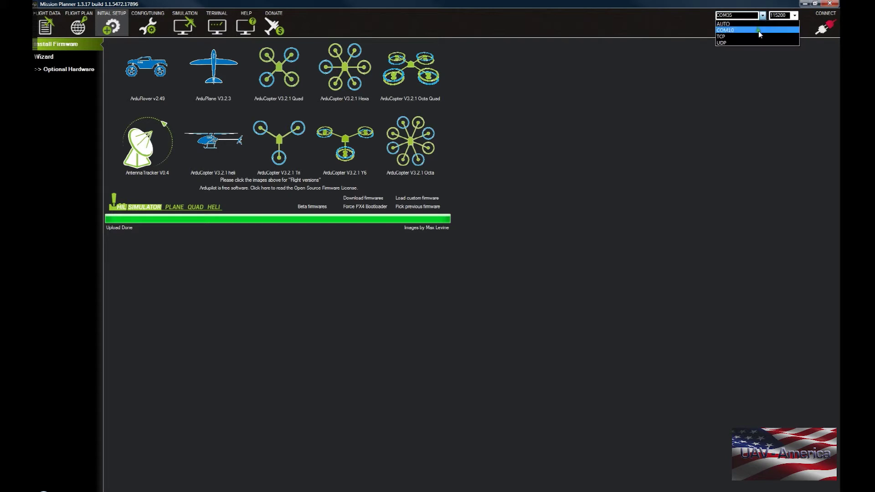
click(759, 30)
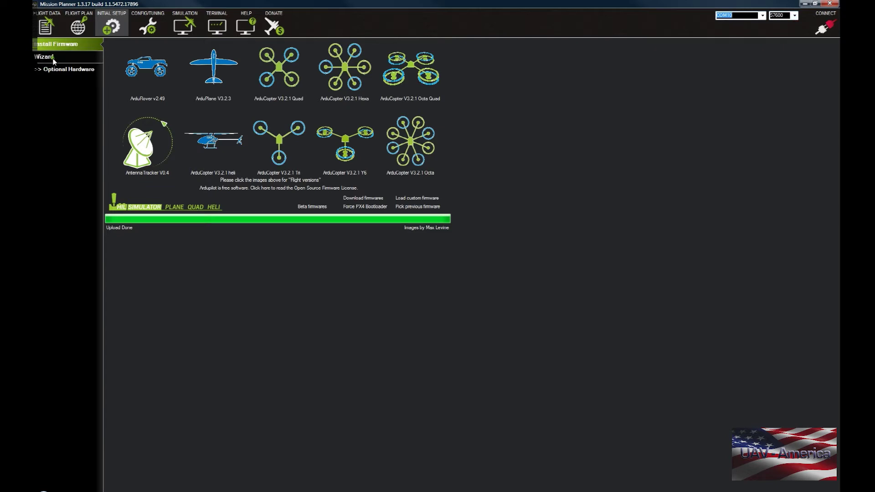
click(46, 25)
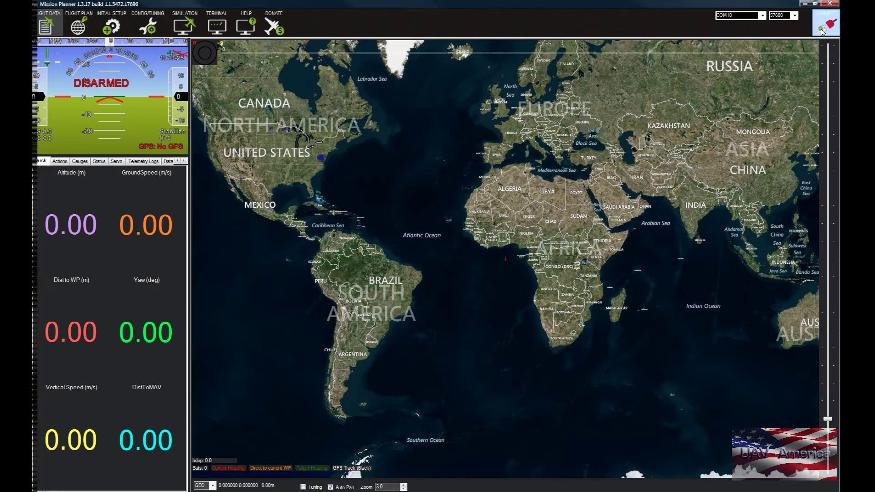
Connect to the hexacopter over COM10 to load live ArduCopter V3.2.1 telemetry
click(823, 29)
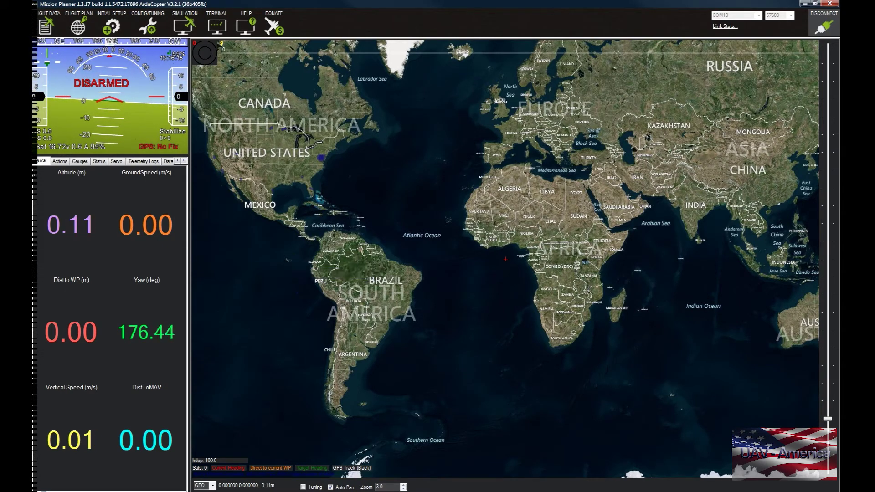
Open Mandatory Hardware's Frame Type page and check that the X configuration is selected
click(110, 20)
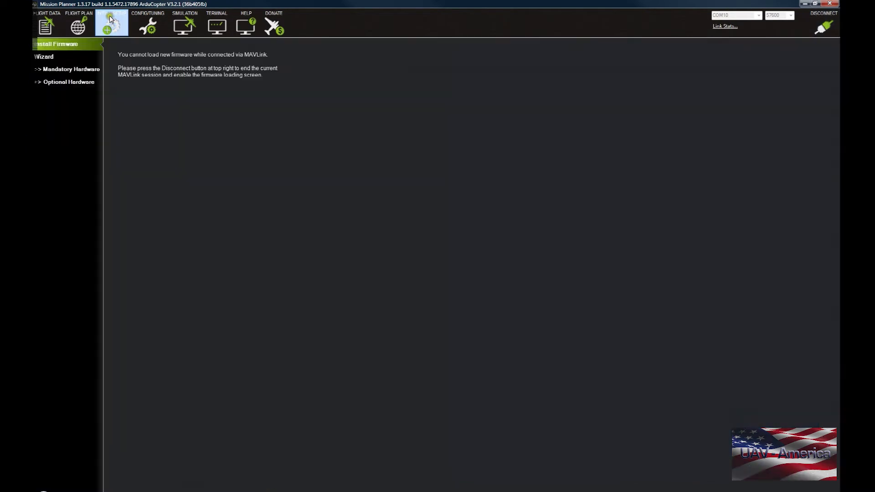
click(42, 68)
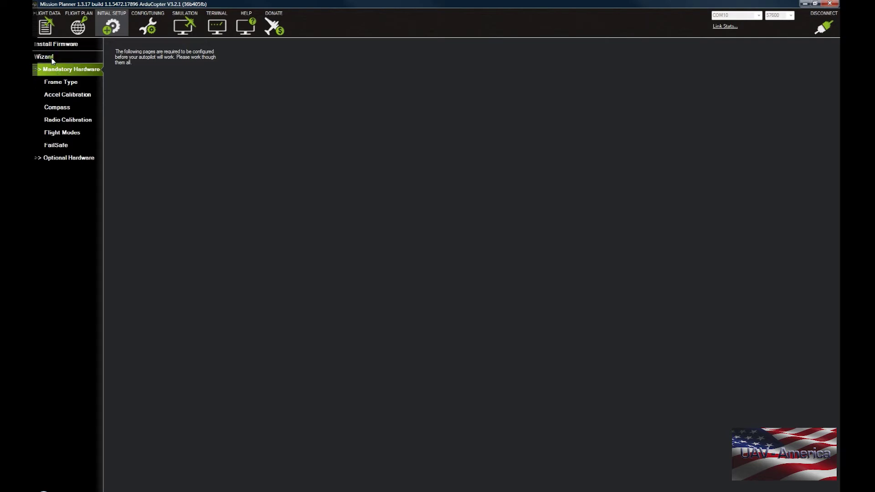
click(76, 84)
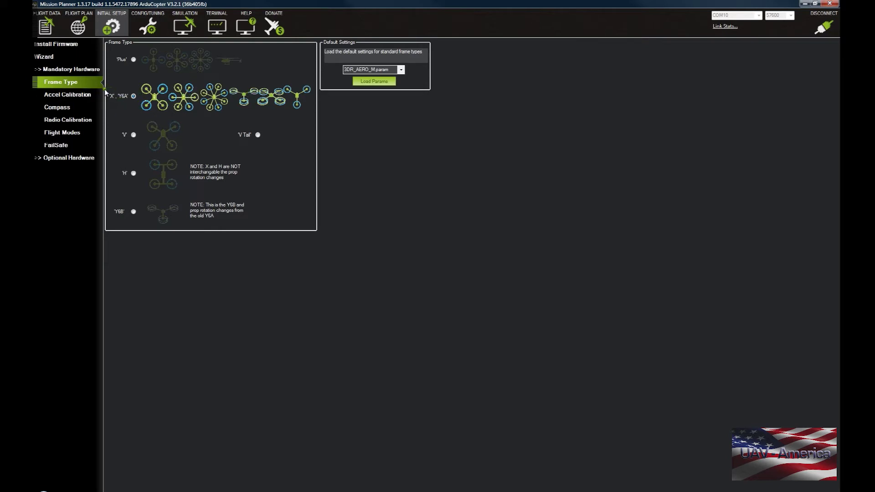
click(76, 96)
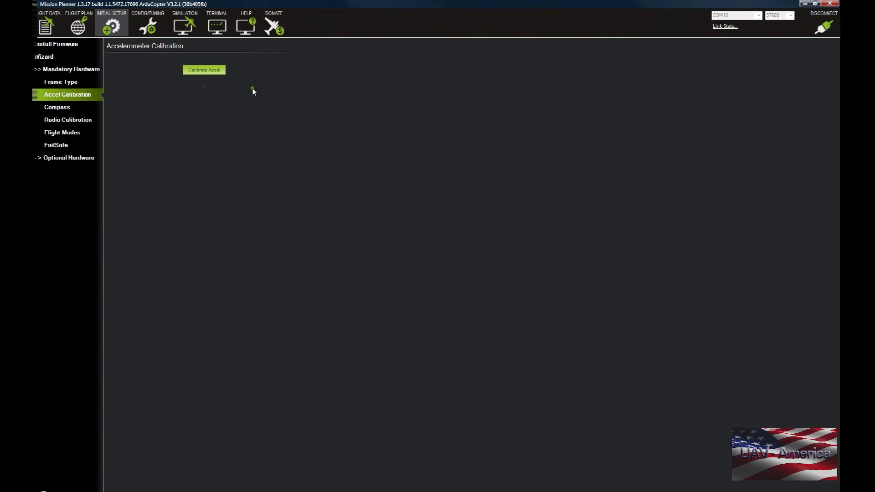
Calibrate the accelerometer through level, left, right, nose-down, nose-up and back positions
click(216, 72)
click(216, 73)
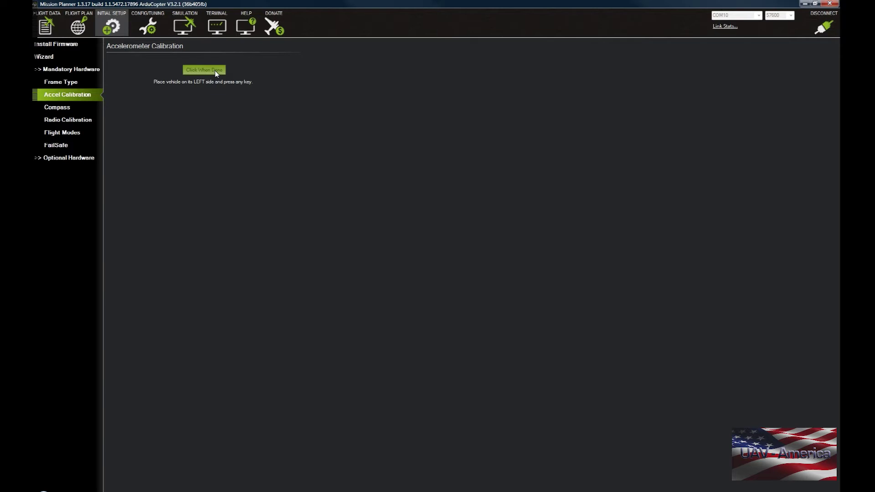
click(216, 73)
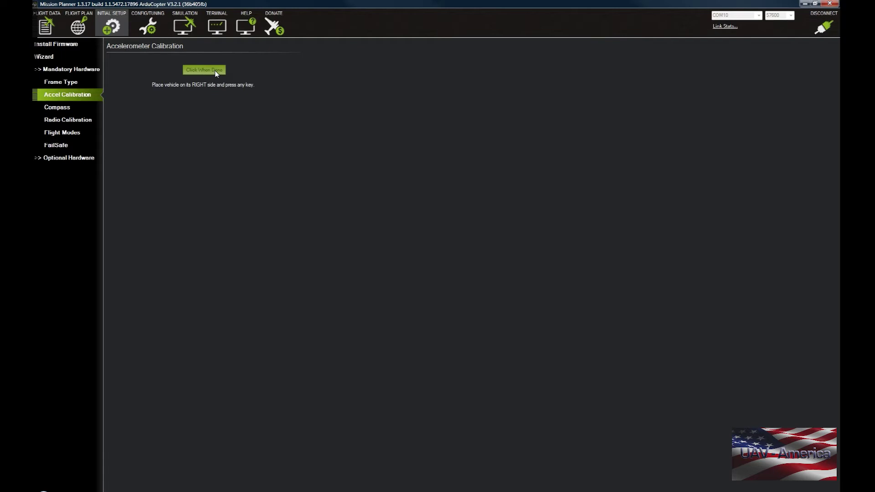
click(216, 72)
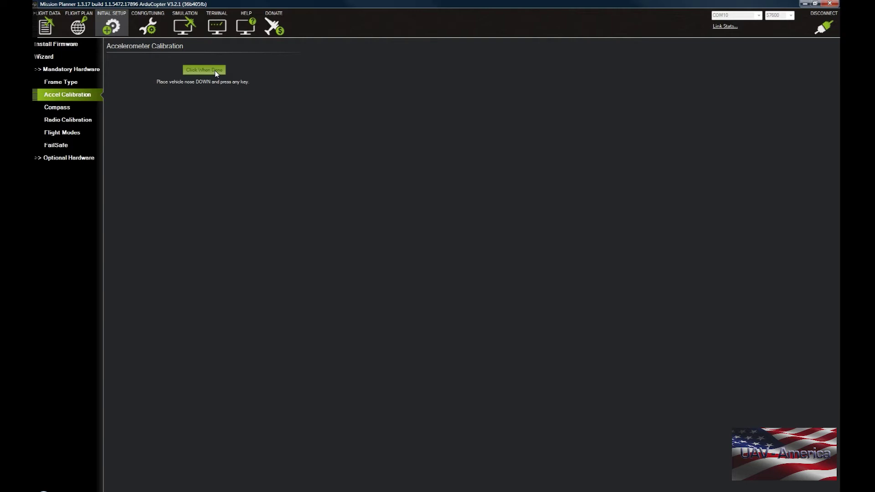
click(216, 74)
click(216, 73)
click(215, 70)
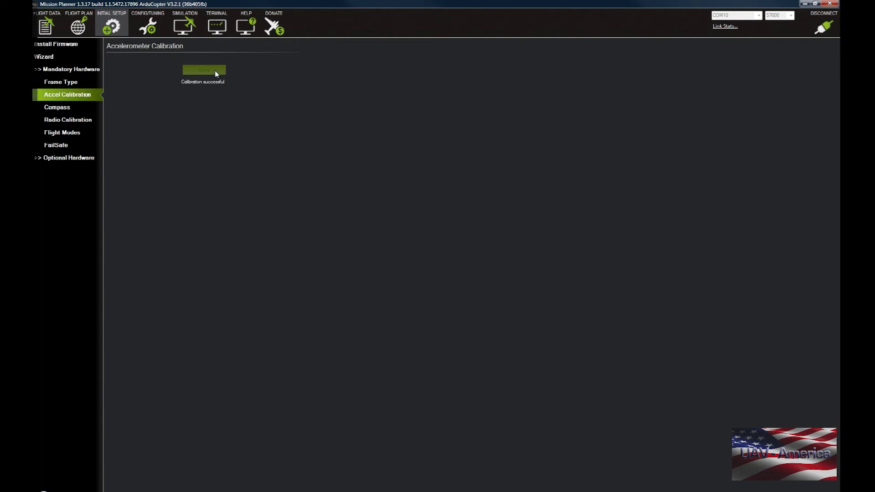
Set the compass to the Pixhawk/PX4 orientation and start live compass data collection
click(63, 108)
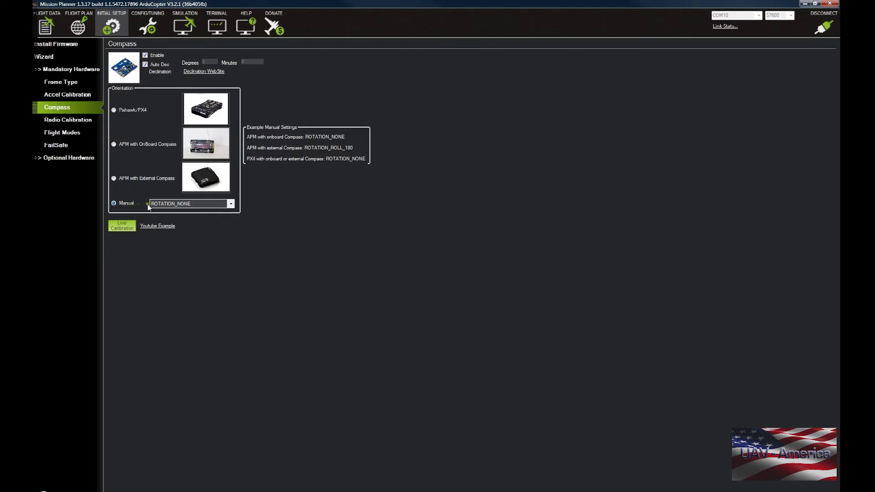
click(130, 112)
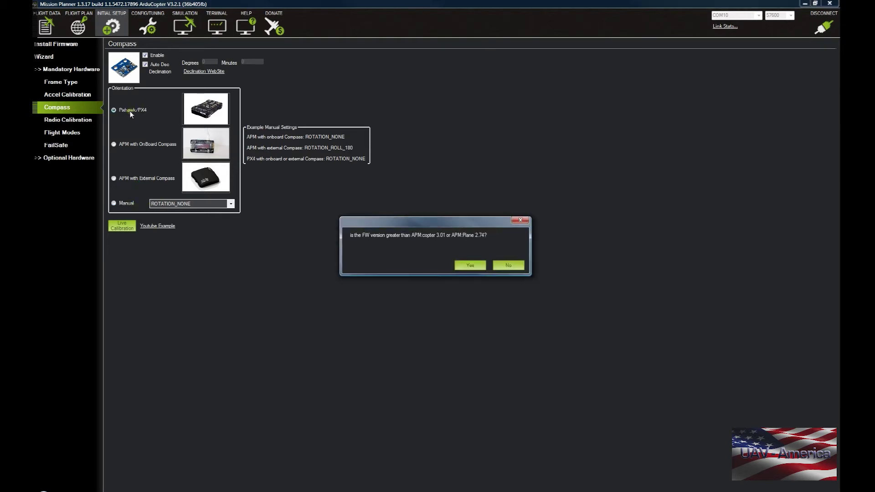
click(473, 268)
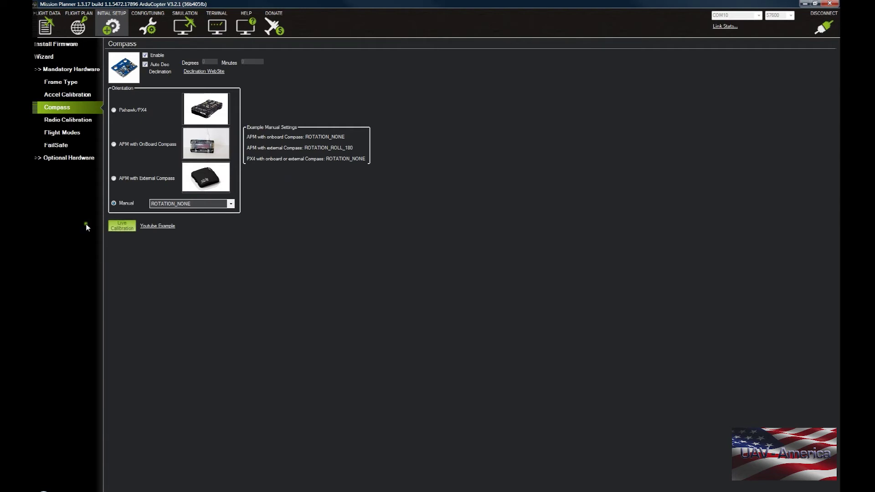
click(115, 228)
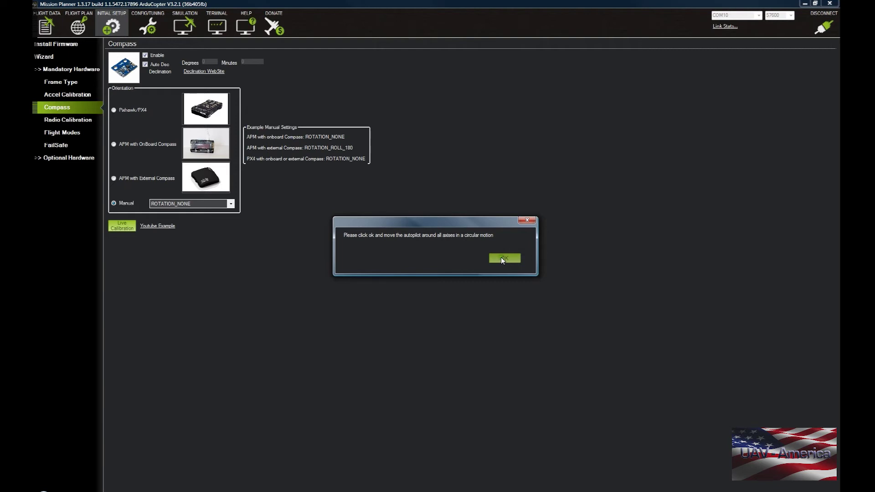
click(502, 258)
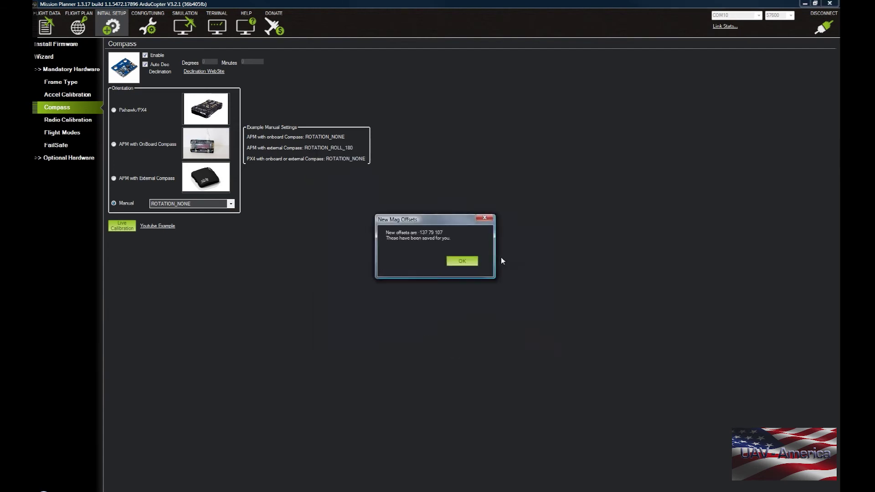
Accept the new mag offsets for both the first and second compass
click(463, 261)
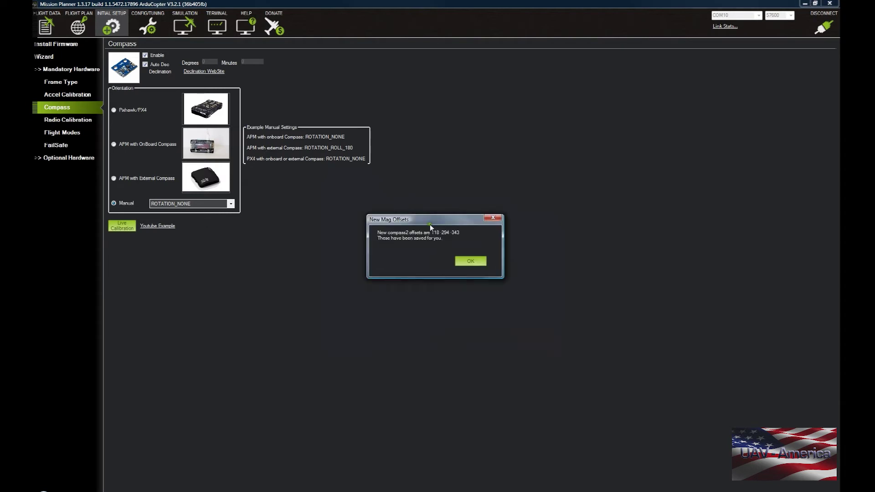
click(466, 262)
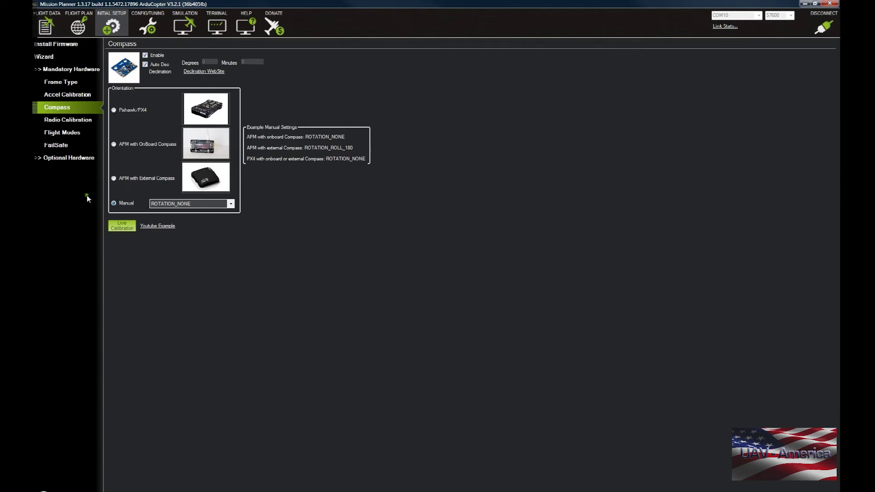
click(62, 121)
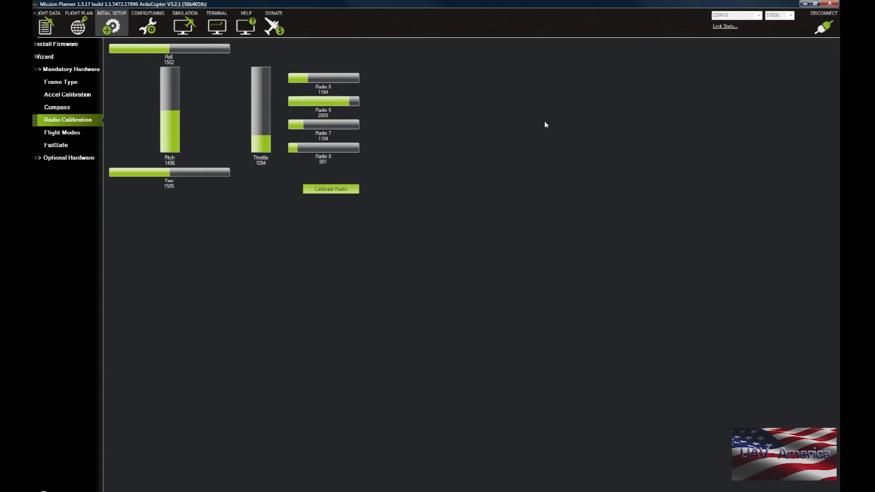
Start the radio calibration, acknowledging the transmitter and props safety warning
click(326, 190)
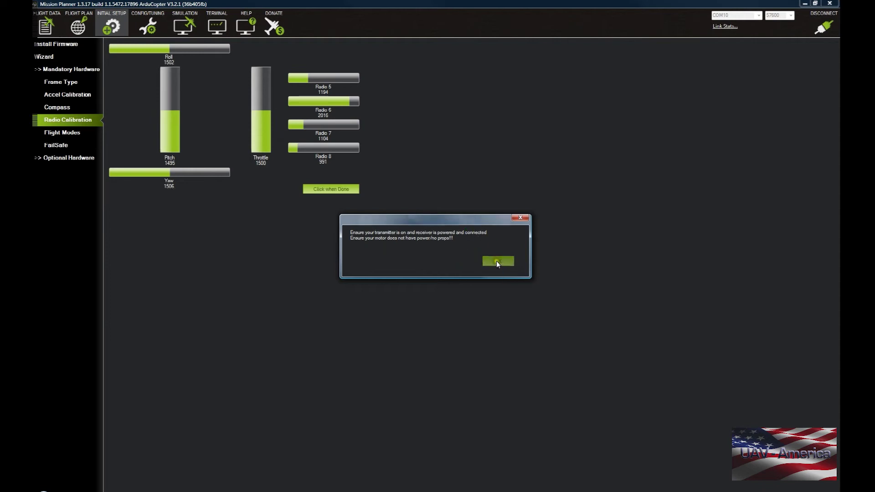
click(497, 262)
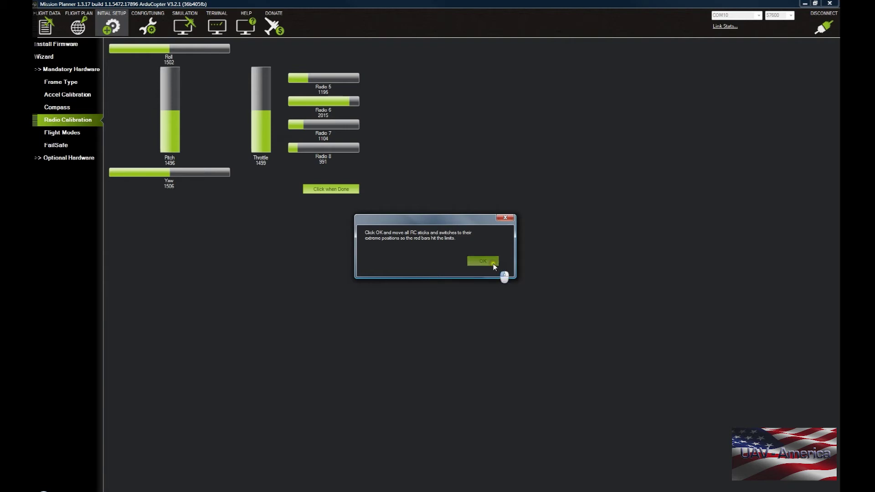
click(493, 264)
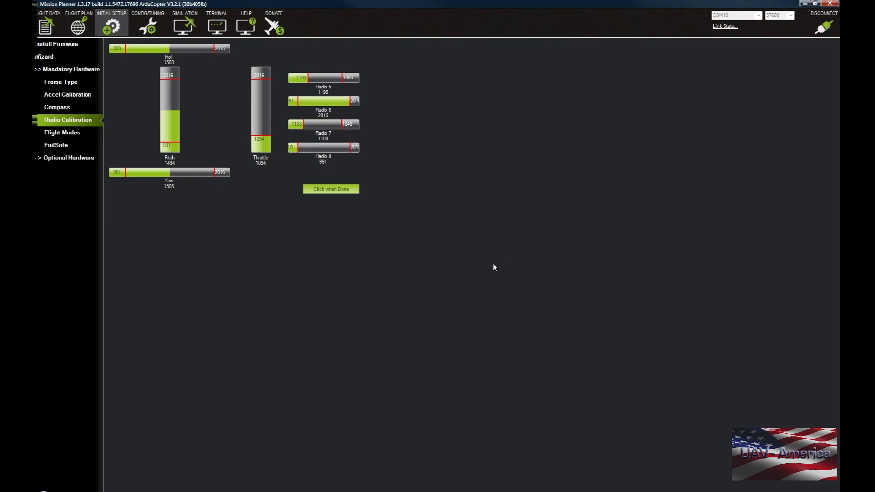
Finish capturing channel ranges, save the radio calibration and close the range summary
click(350, 189)
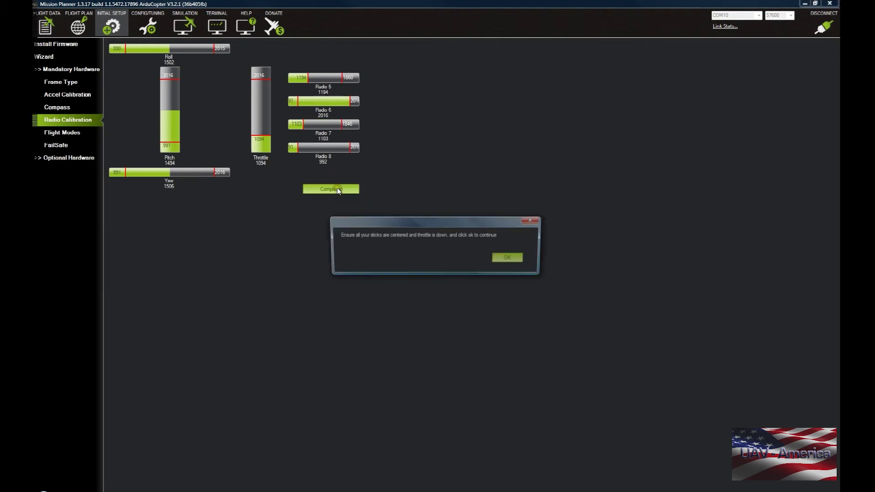
click(522, 258)
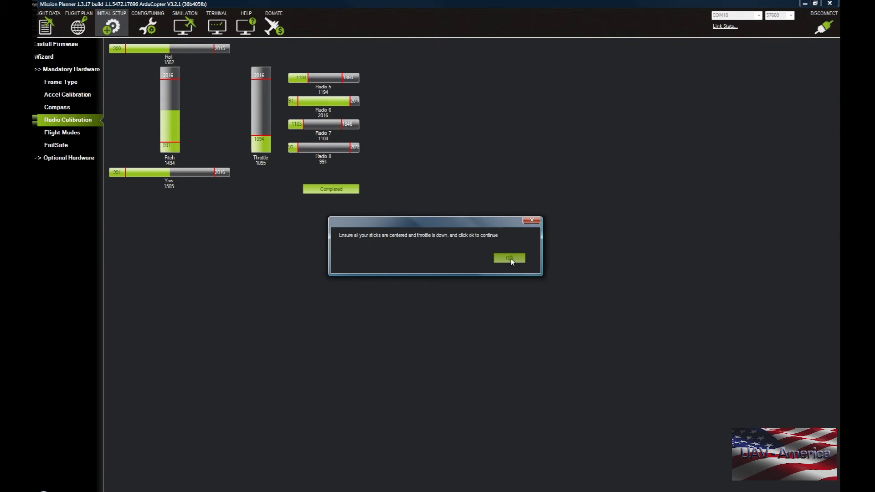
click(522, 258)
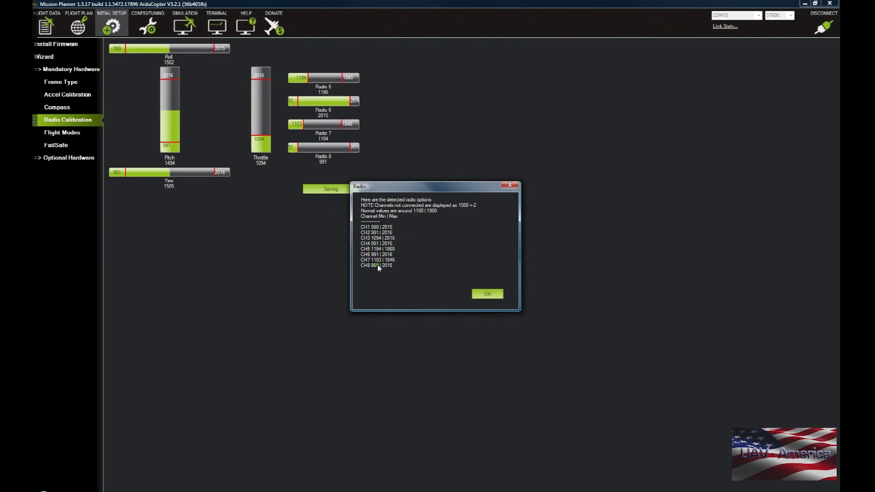
click(490, 296)
click(71, 134)
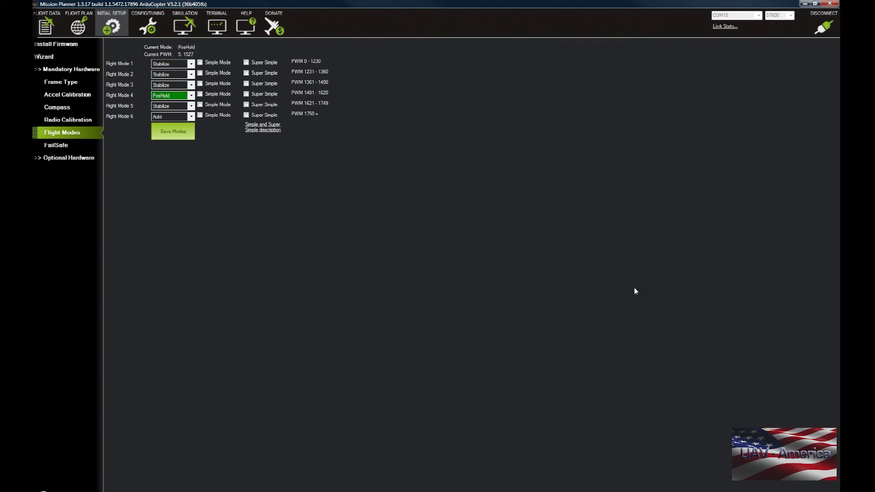
Leave Flight Mode 6 on Auto and go to the FailSafe page
click(189, 116)
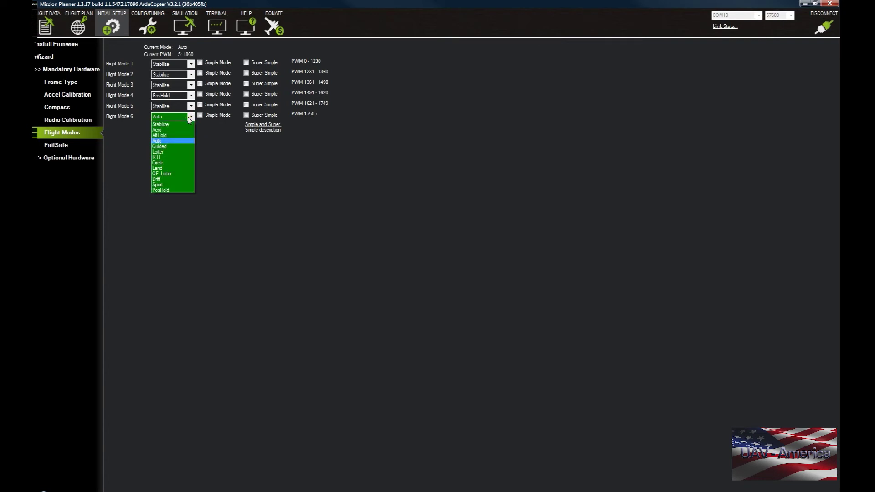
click(189, 118)
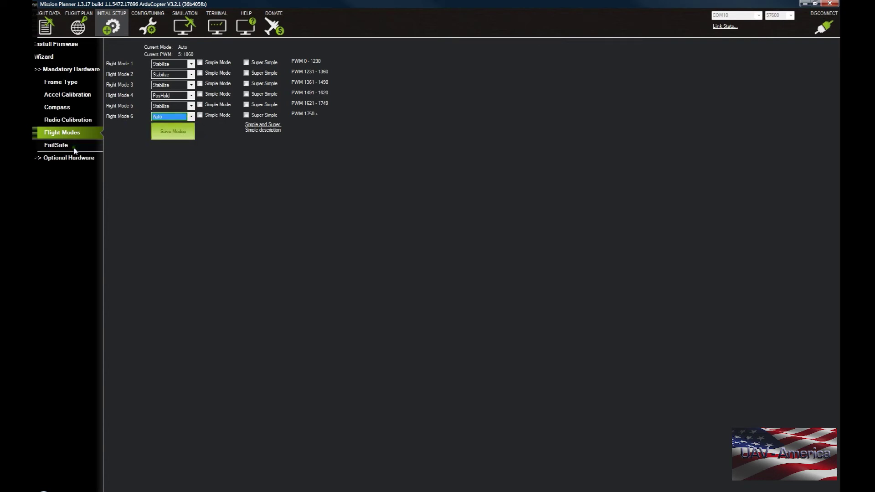
click(56, 145)
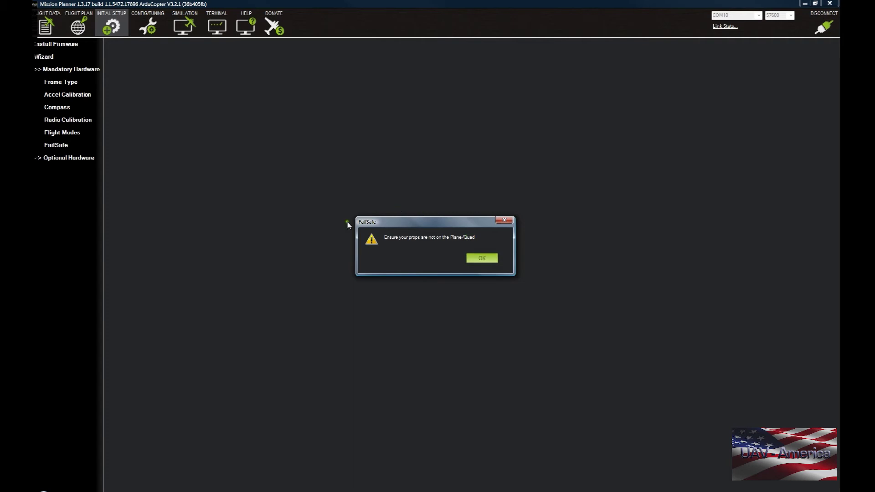
Acknowledge the remove-props warning and keep RTL as the 13.5 V battery failsafe action
click(482, 258)
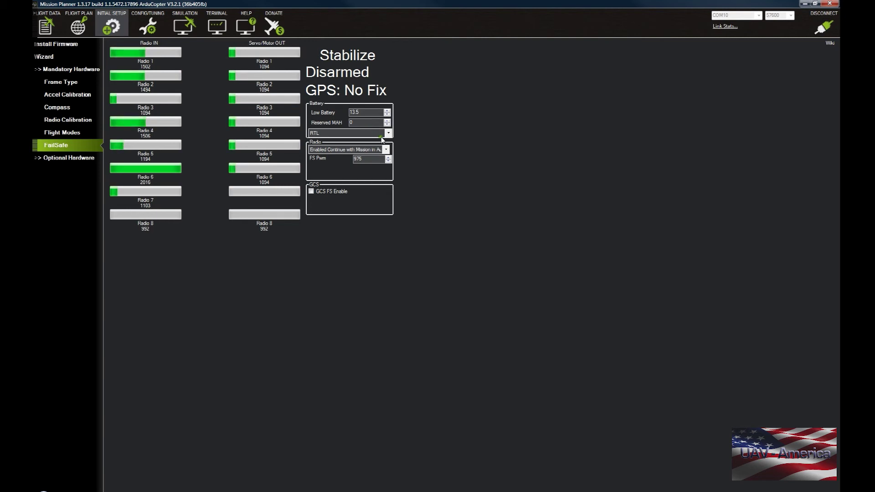
click(382, 134)
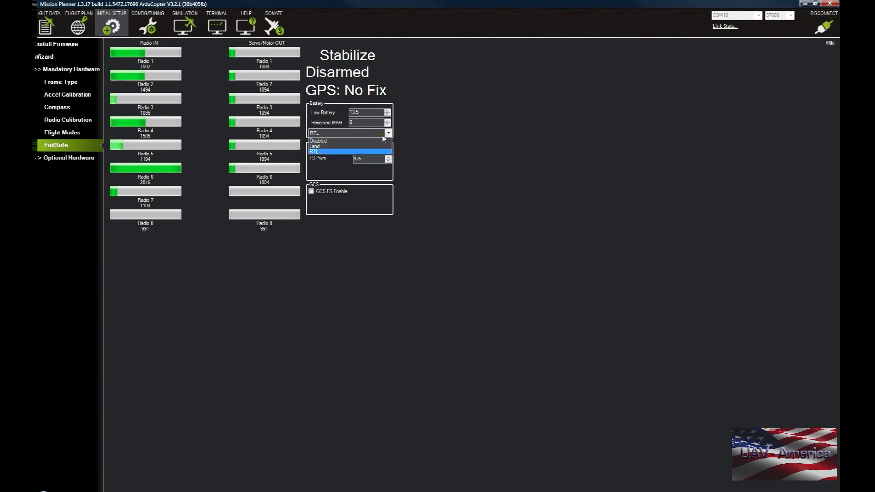
click(382, 135)
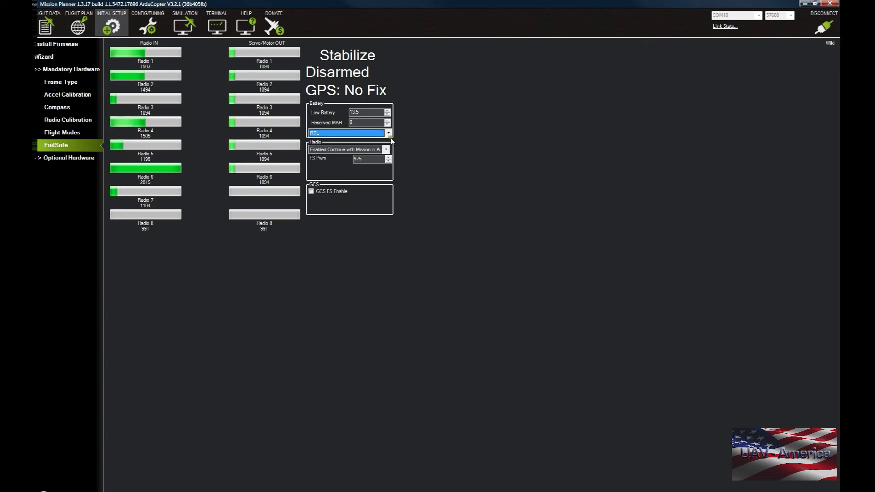
Set radio failsafe to Continue with Mission in Auto at 975 PWM and enable GCS failsafe
click(385, 150)
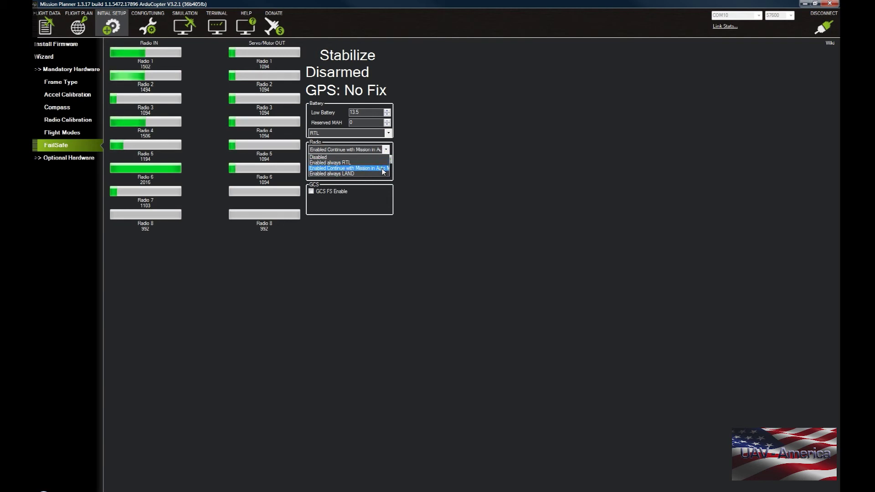
click(382, 168)
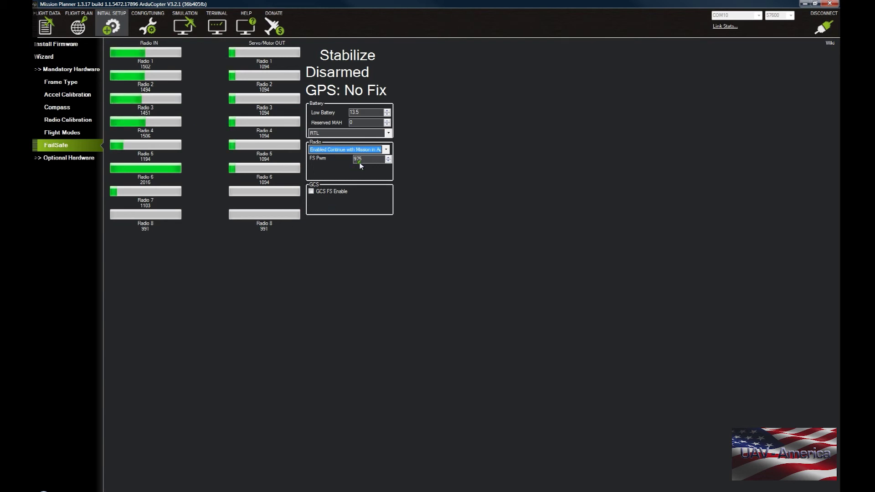
double_click(371, 159)
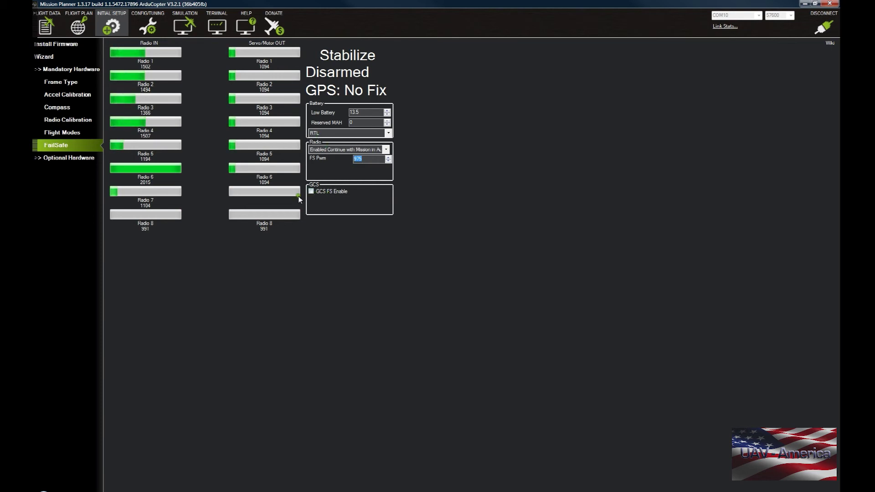
click(312, 192)
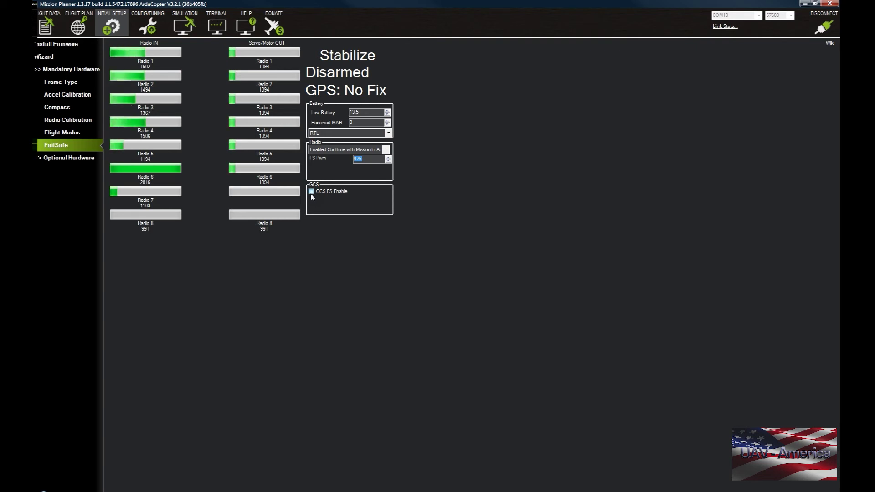
click(41, 161)
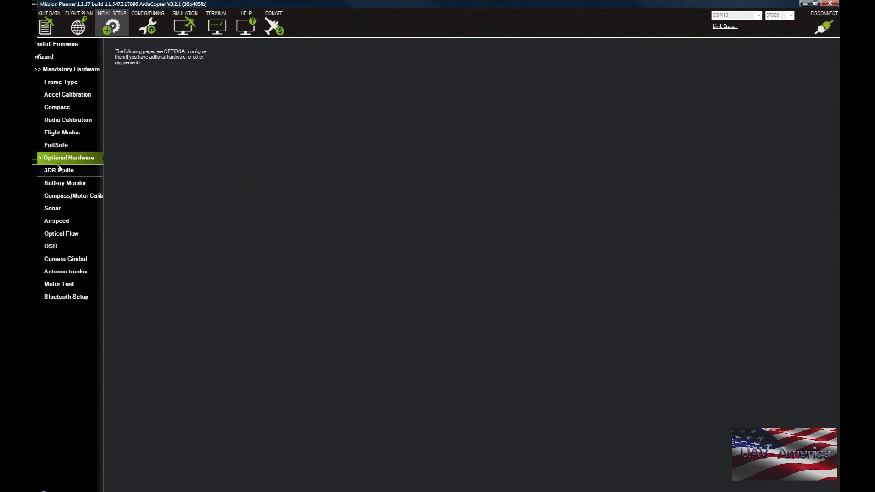
Try loading the 3DR Radio settings and dismiss the command-mode failure message
click(59, 173)
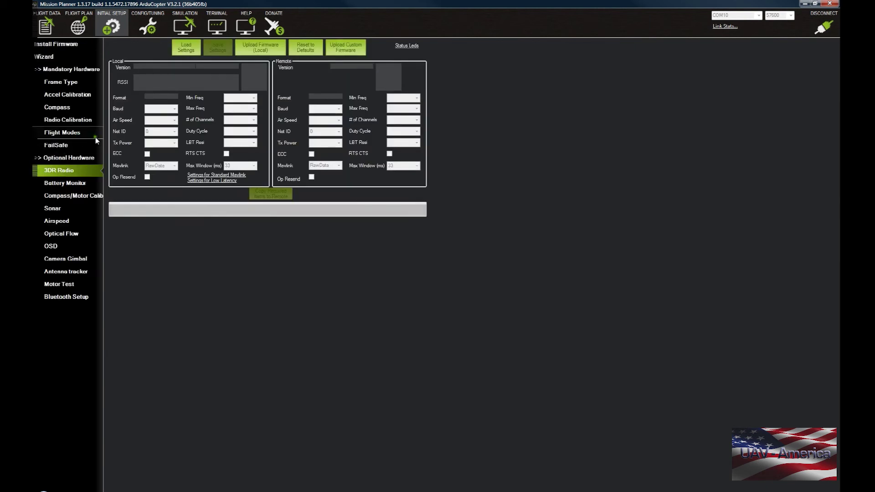
click(186, 46)
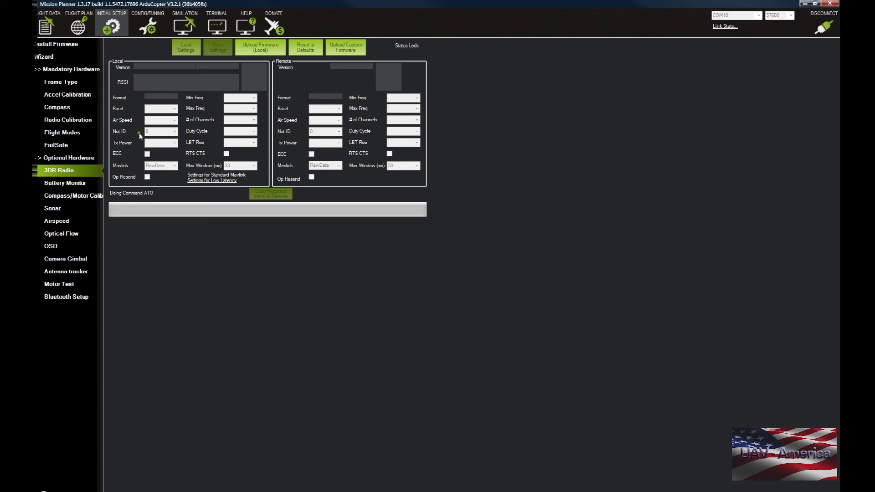
key(Return)
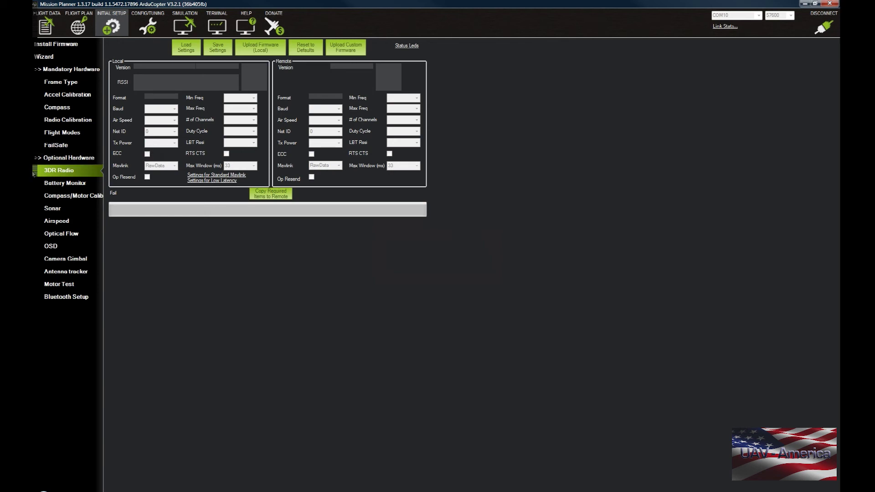
click(56, 185)
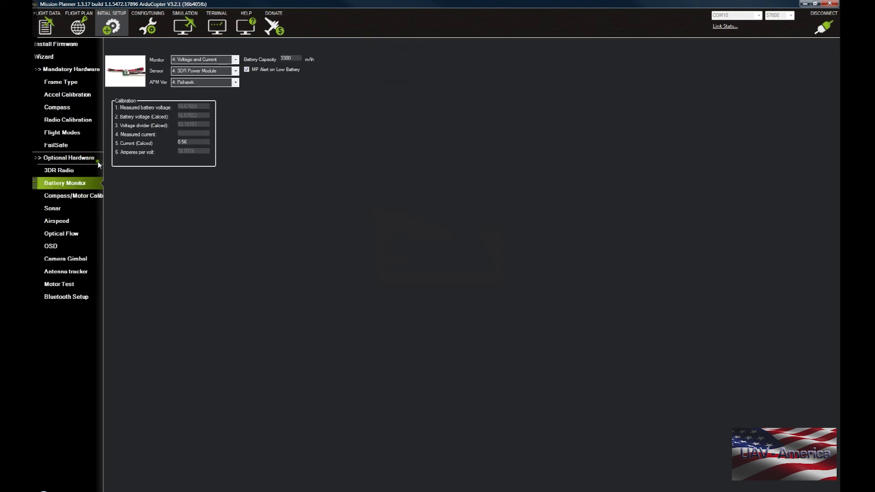
Keep Voltage and Current monitoring, enter 5200 mAh capacity and dismiss the save error
click(235, 60)
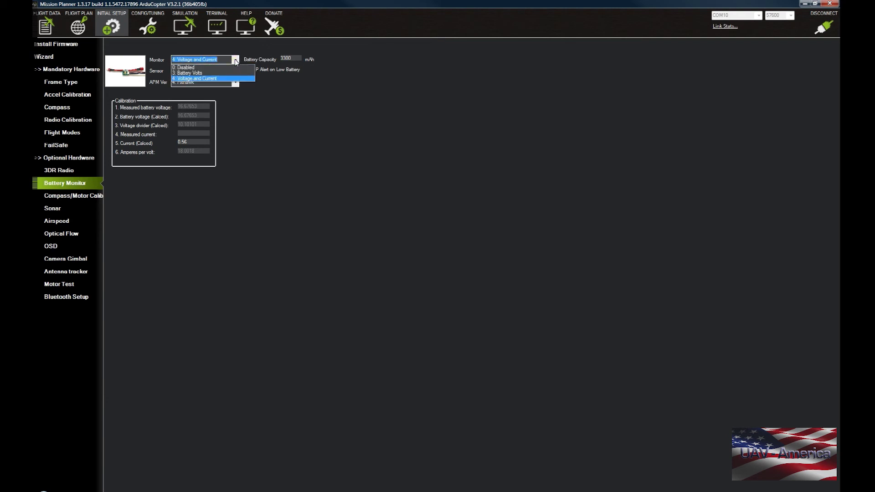
click(235, 60)
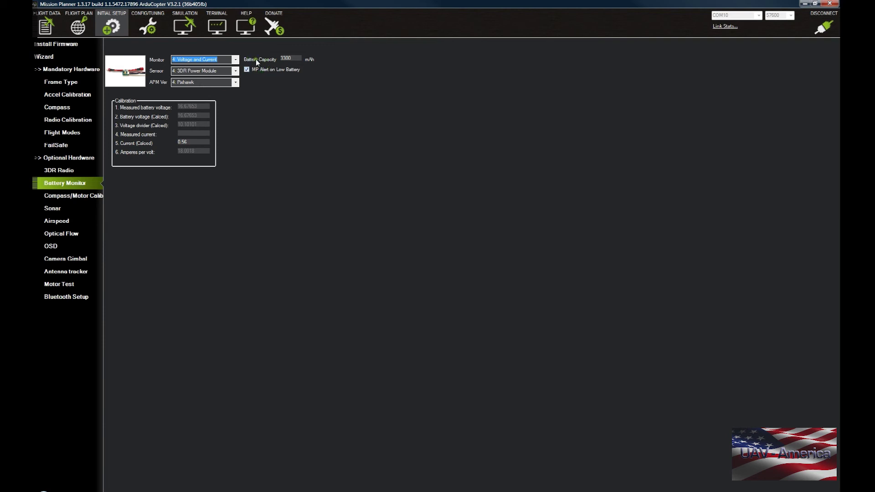
drag(298, 60, 282, 59)
text(52)
key(Tab)
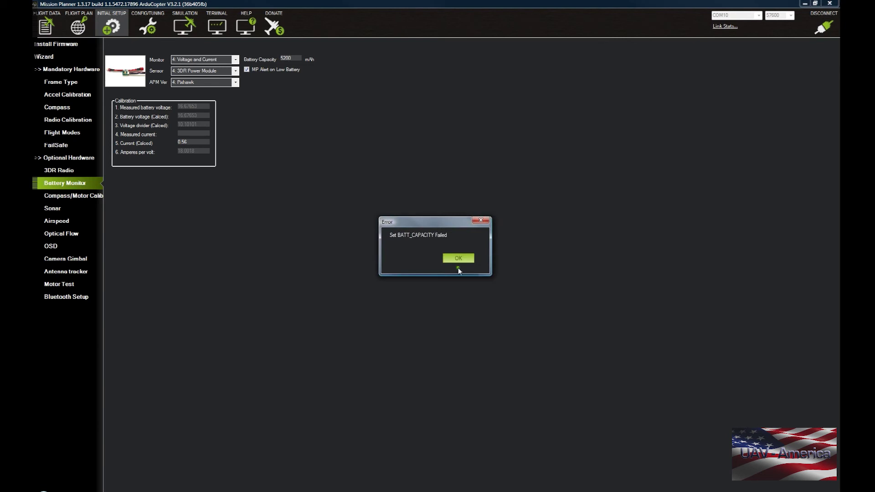
click(461, 260)
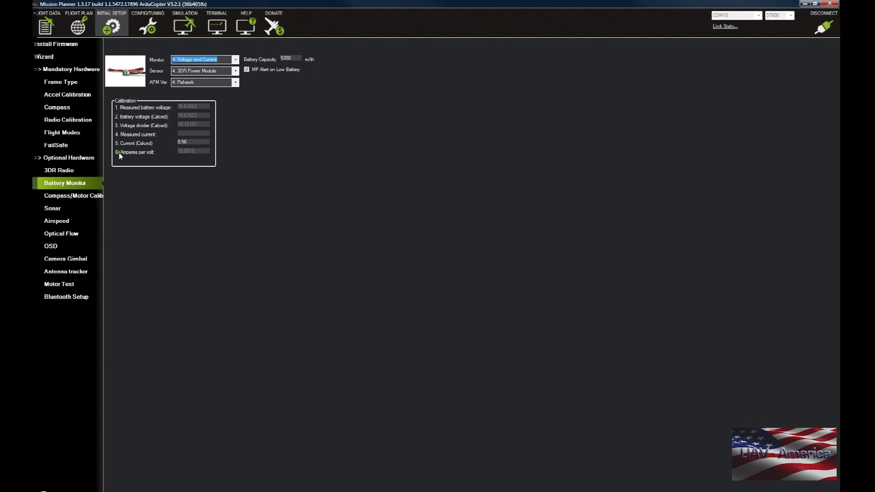
View the Compass/Motor Calib page, then move on to Sonar setup
click(85, 199)
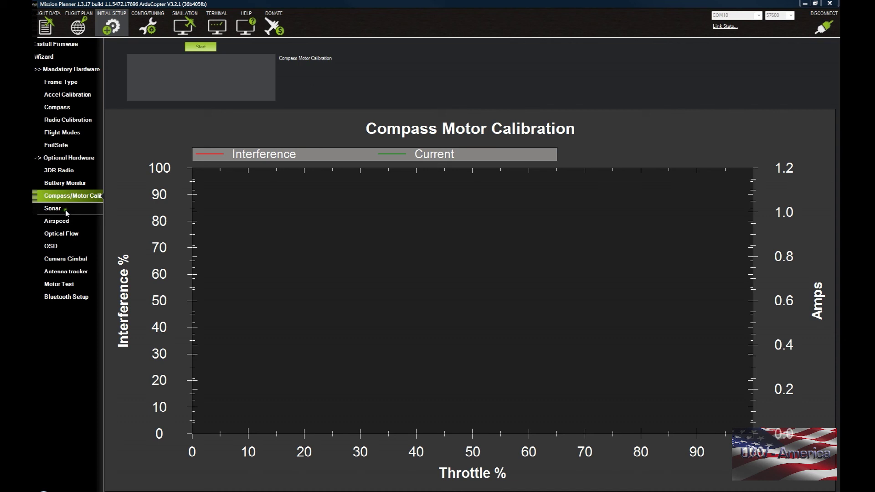
click(67, 210)
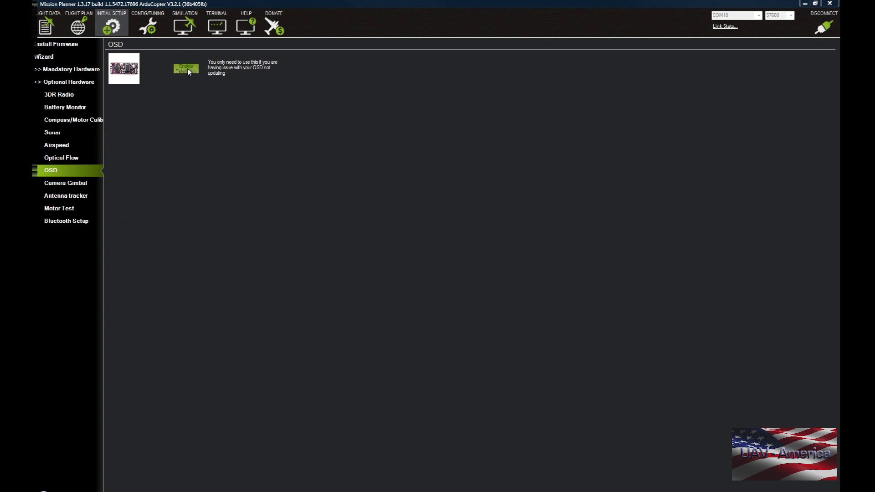
Try Enable Telemetry on the OSD page, then go to Camera Gimbal settings
click(185, 69)
click(72, 187)
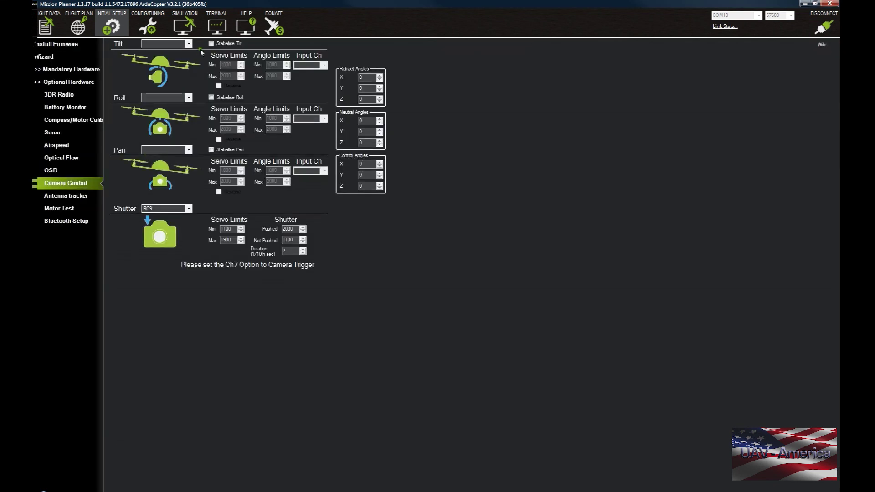
Review the gimbal tilt channel options without changes and keep the shutter on RC9
click(188, 44)
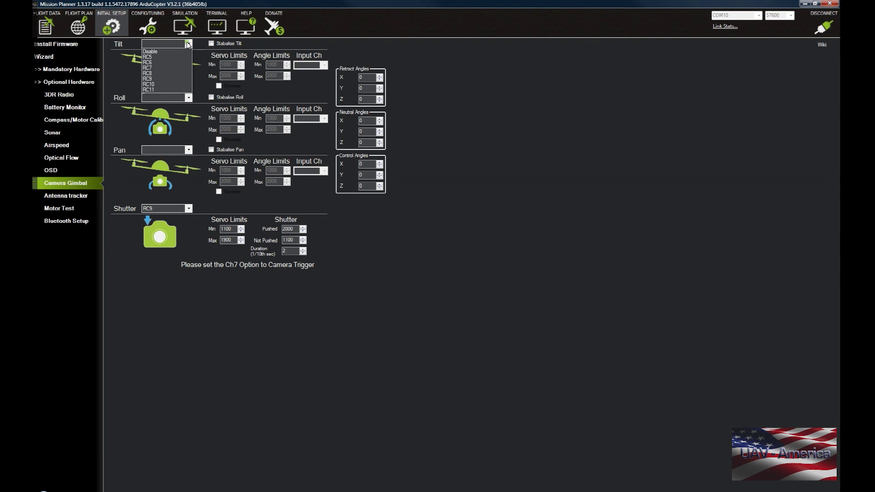
click(187, 44)
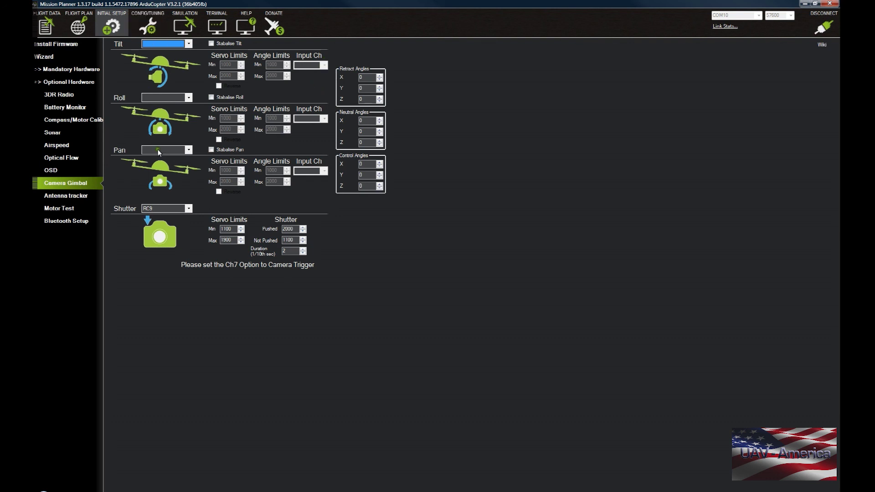
click(168, 209)
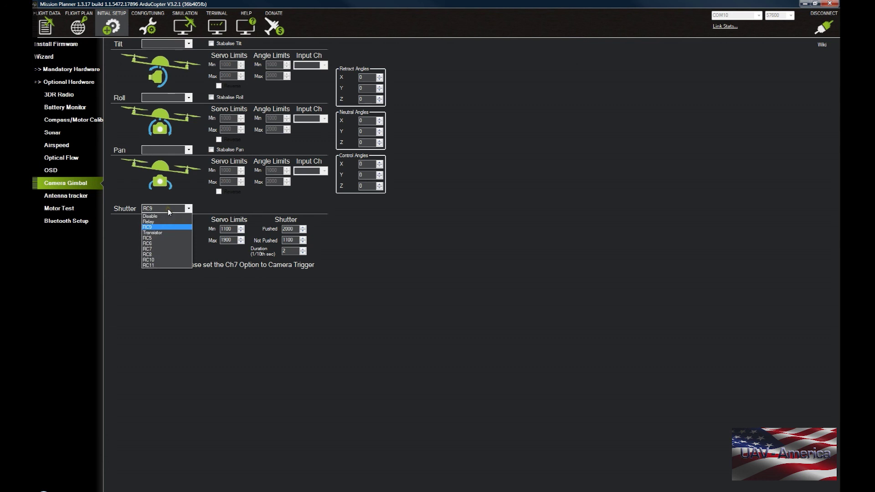
click(169, 211)
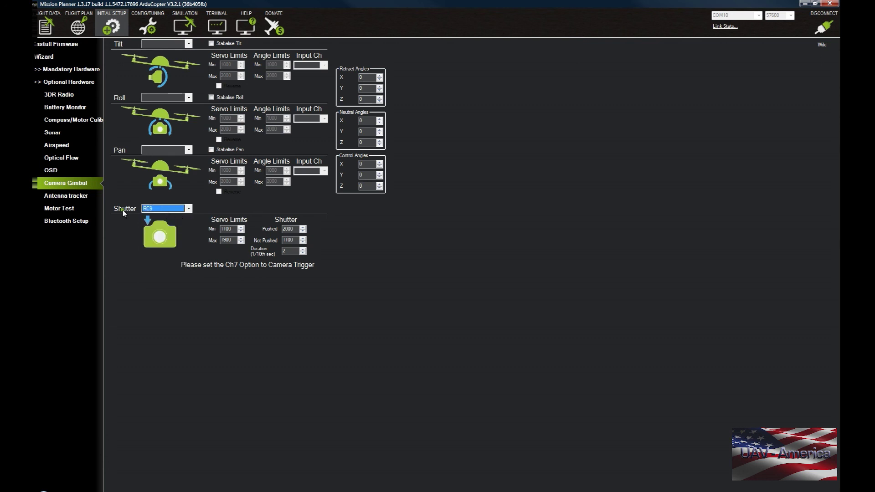
click(76, 198)
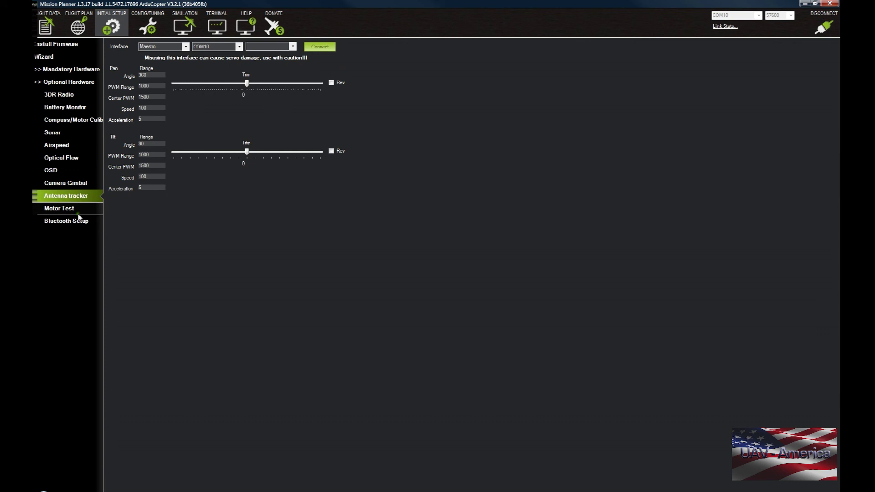
Visit the Motor Test and Bluetooth Setup pages, then collapse the Optional Hardware list
click(78, 214)
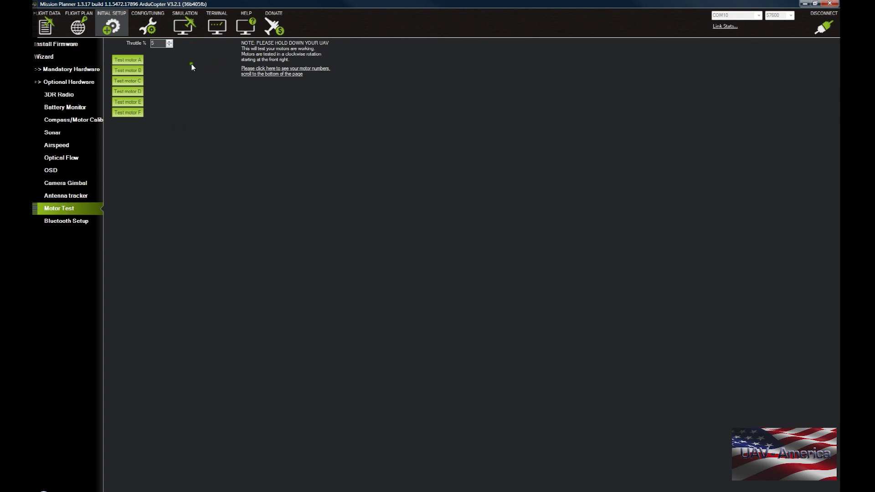
click(89, 221)
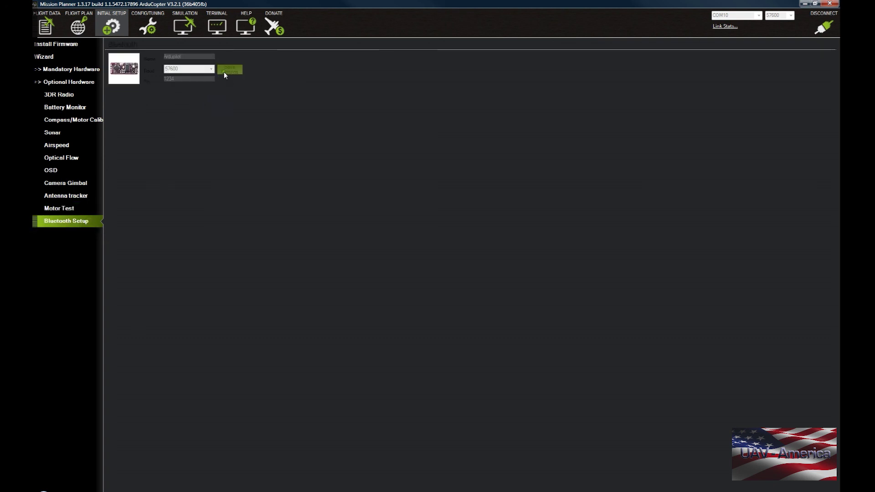
click(40, 83)
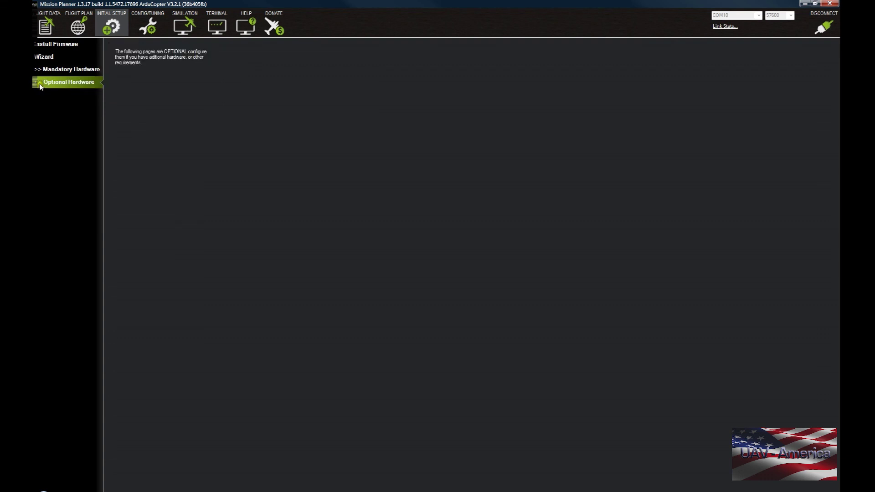
Glance at the Standard Params page, then return to live disarmed telemetry on the satellite map
click(152, 27)
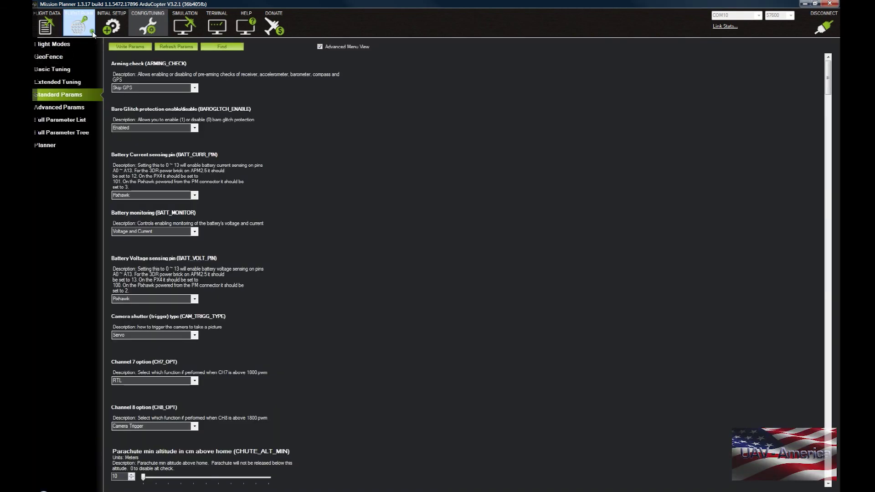
click(47, 27)
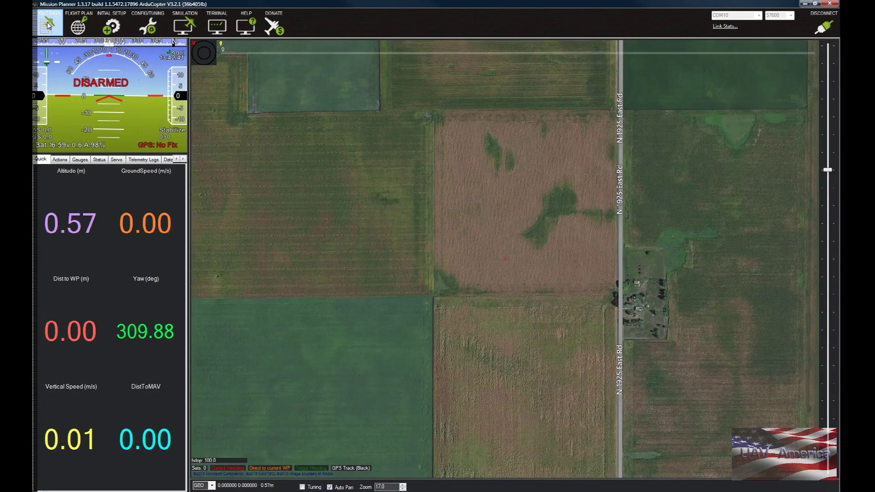